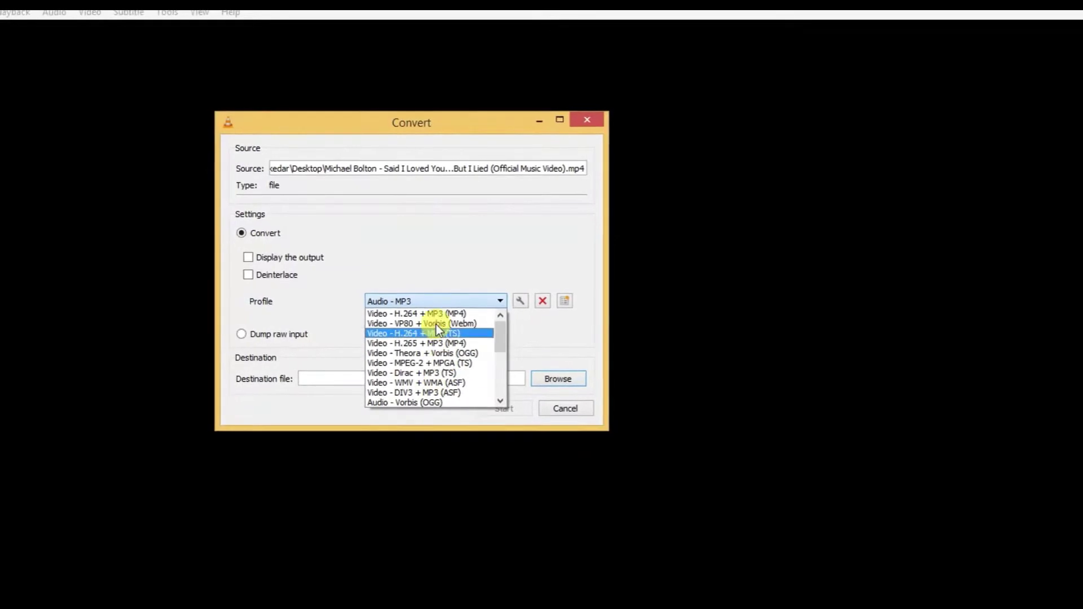
- Set the conversion profile to Audio - MP3 and open the browser for the destination file
{"action": "left_click", "coordinate": [408, 310]}
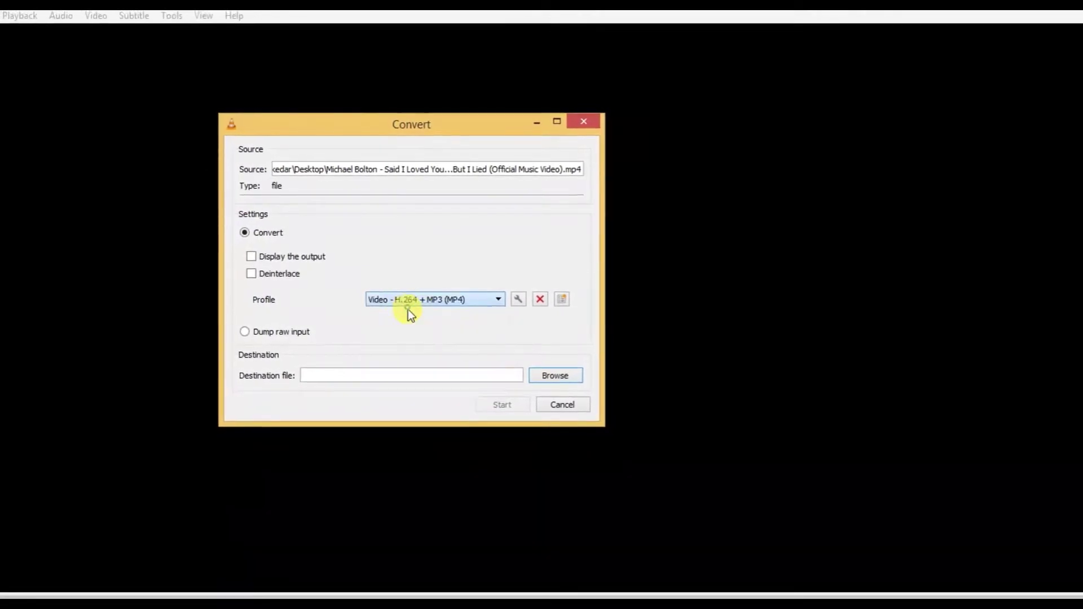
{"action": "left_click", "coordinate": [497, 298]}
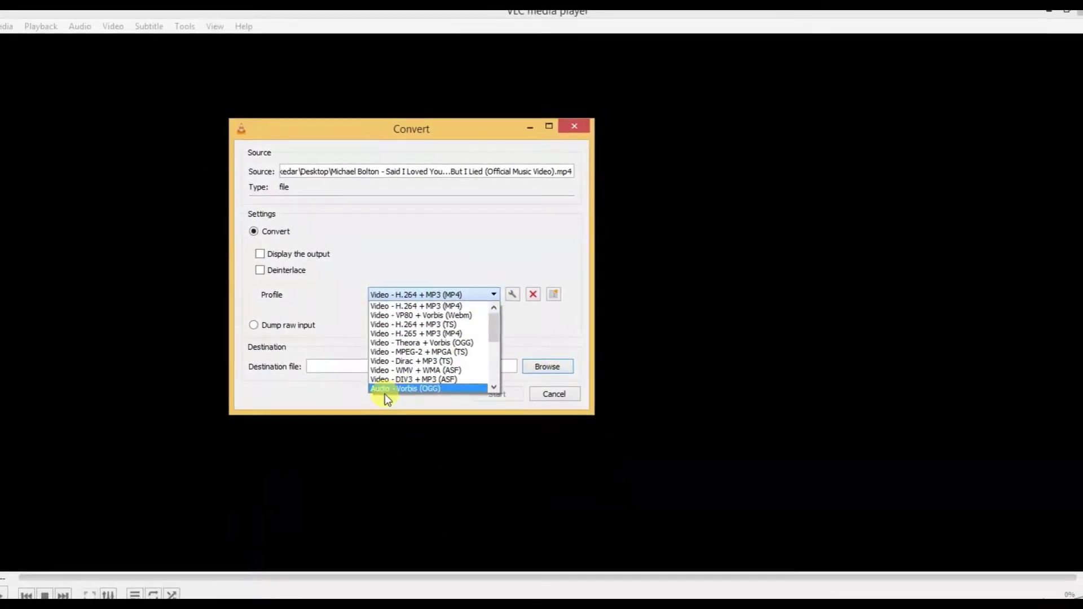
{"action": "scroll", "coordinate": [402, 383], "scroll_direction": "down", "scroll_amount": 1}
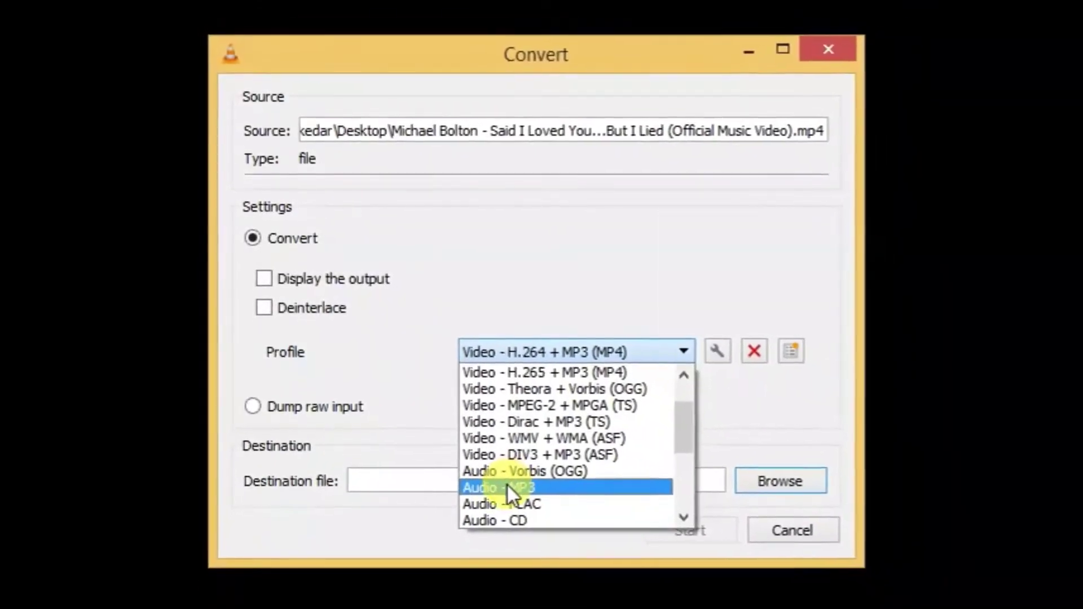
{"action": "left_click", "coordinate": [516, 502]}
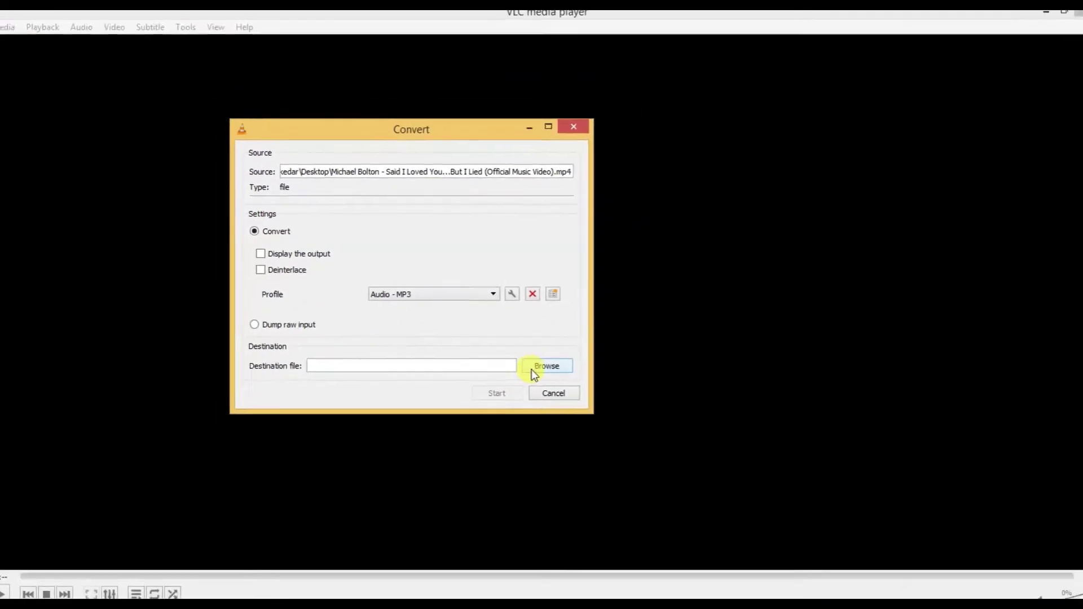
{"action": "left_click", "coordinate": [542, 362]}
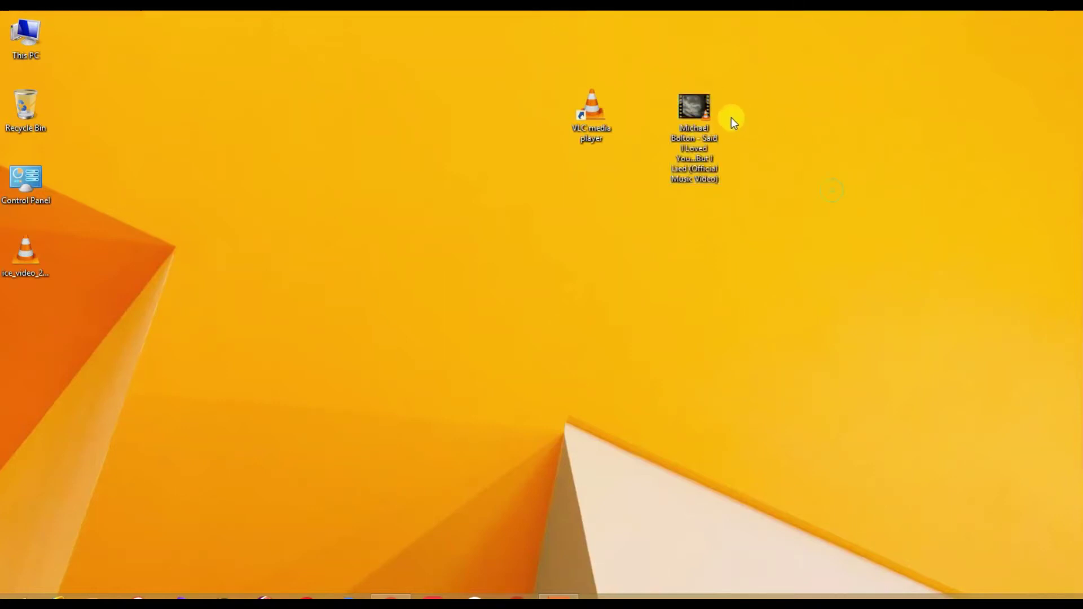
- Play the Michael Bolton music video from the desktop at about 02:56 and minimise the player
{"action": "double_click", "coordinate": [708, 112]}
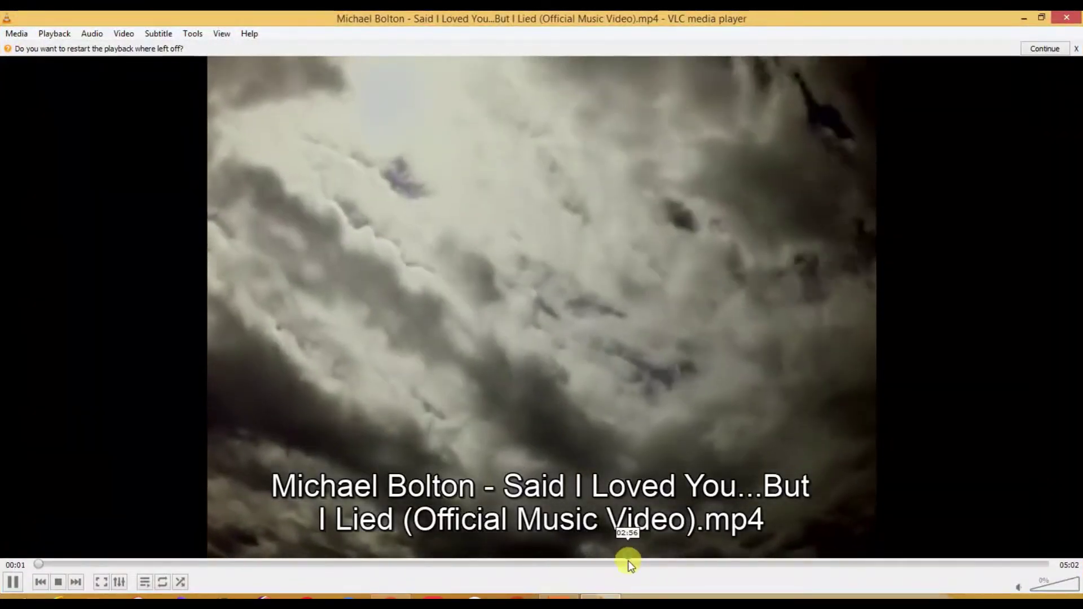
{"action": "left_click", "coordinate": [627, 563]}
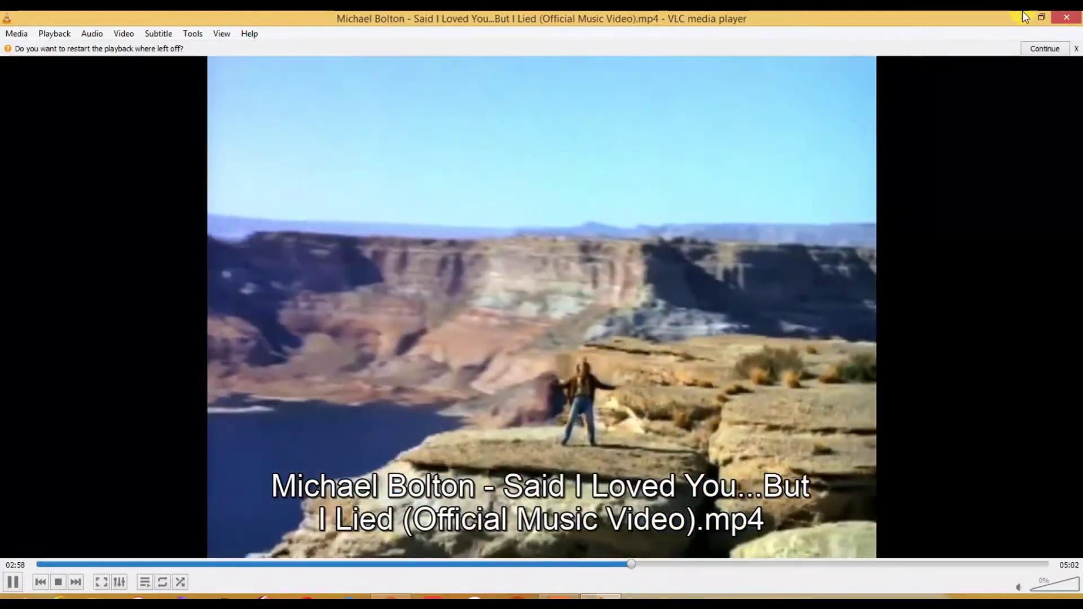
{"action": "left_click", "coordinate": [1022, 17]}
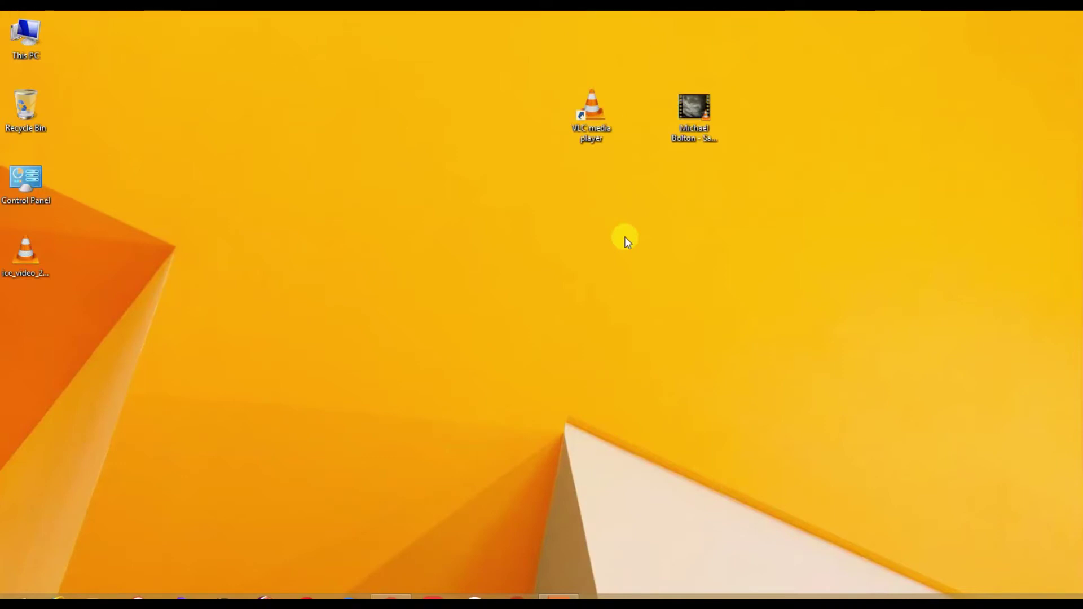
- Launch VLC media player and open its Convert / Save media selection dialog
{"action": "double_click", "coordinate": [607, 104]}
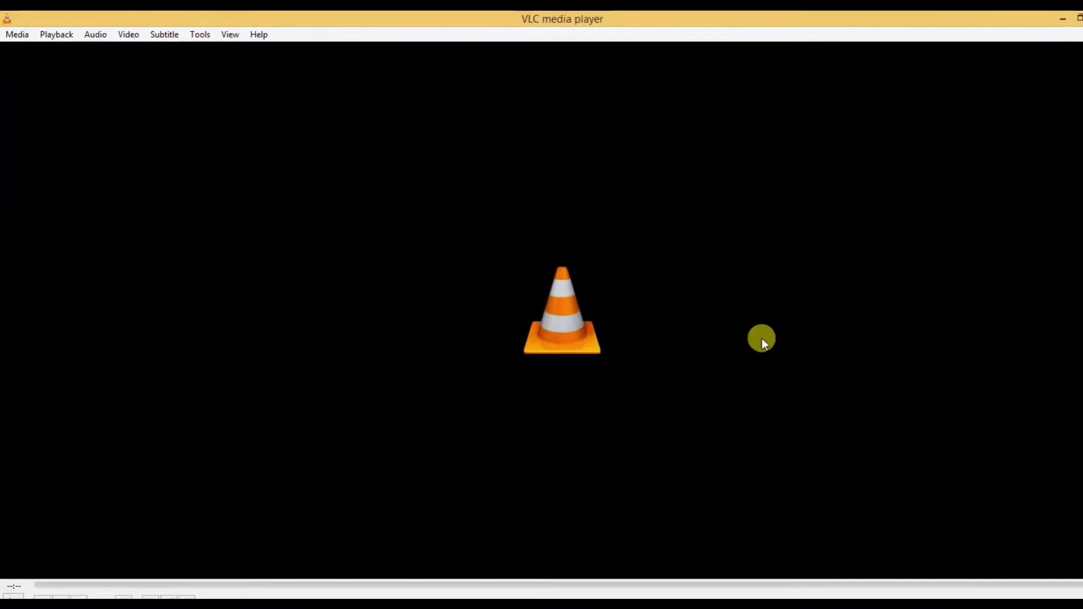
{"action": "left_click", "coordinate": [17, 45]}
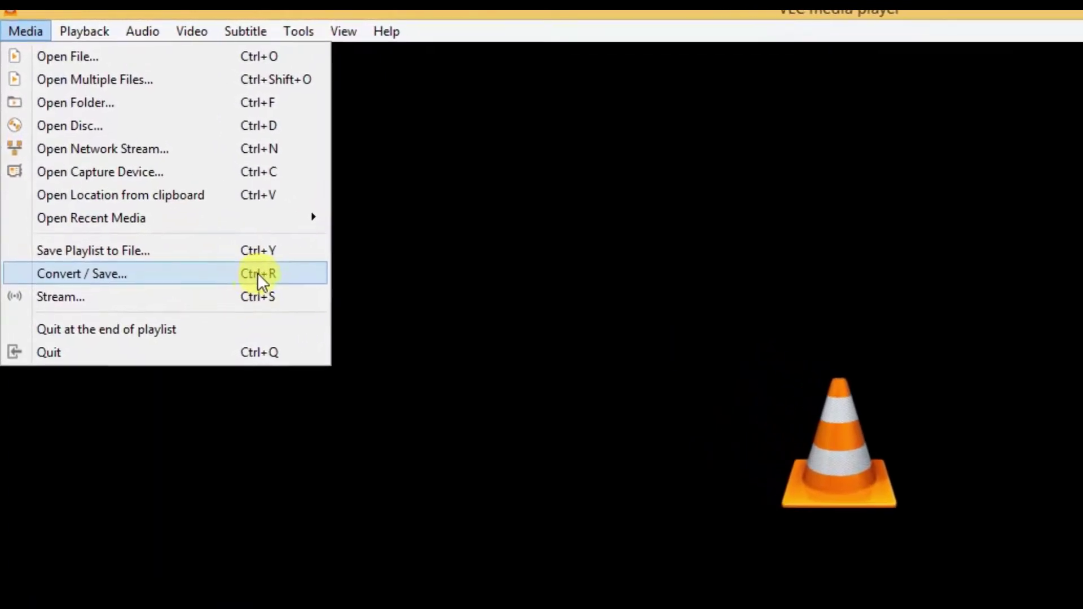
{"action": "left_click", "coordinate": [95, 269]}
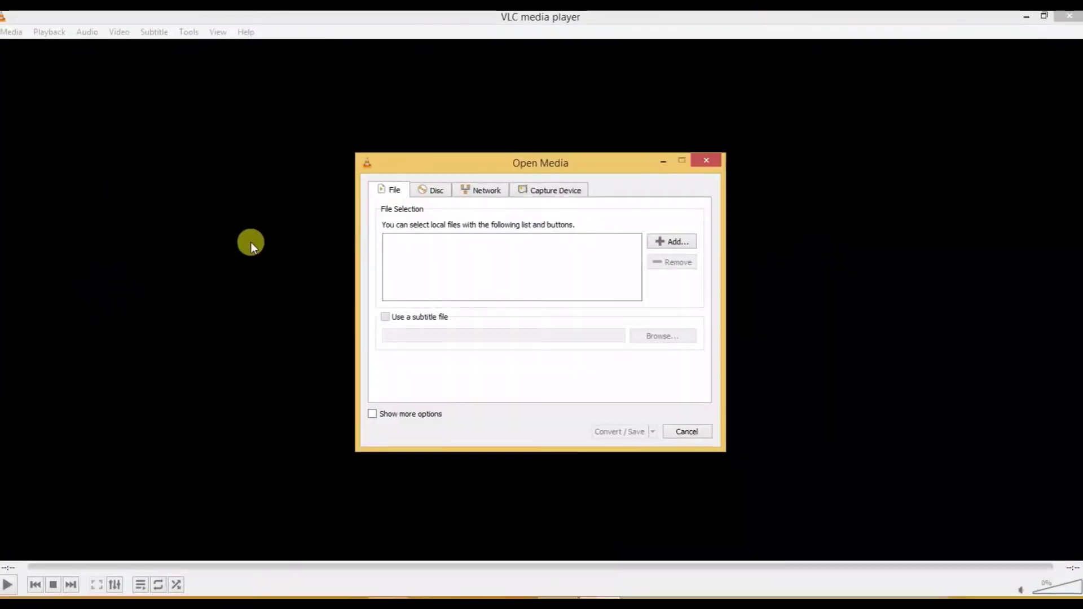
{"action": "left_click_drag", "start_coordinate": [465, 162], "coordinate": [326, 119]}
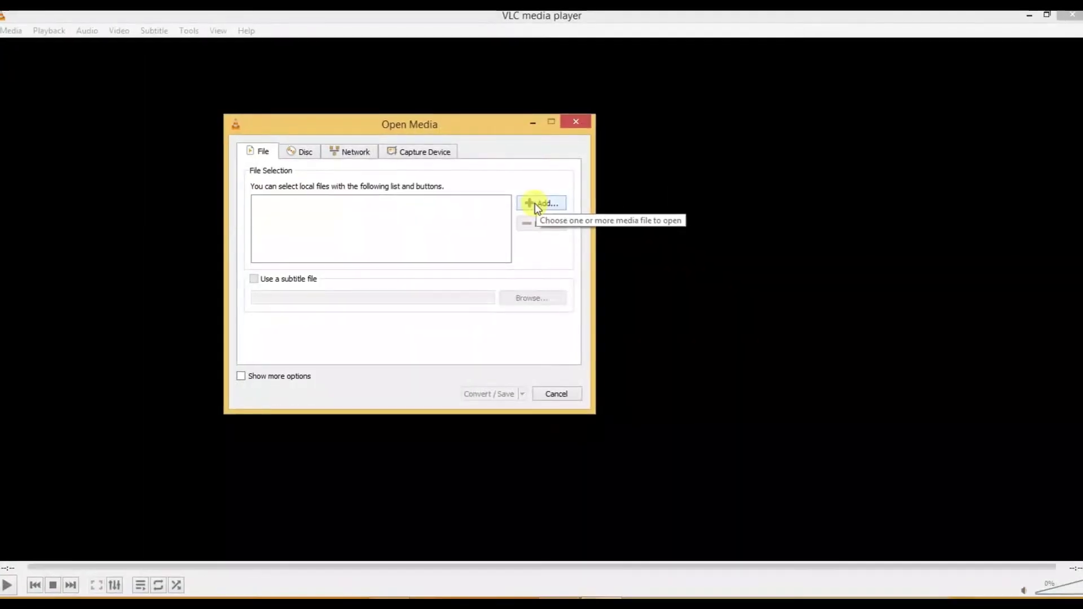
- Add the video Michael Bolton - Said I Loved You...But I Lied (Official Music Video) from the Desktop as the file to convert
{"action": "left_click", "coordinate": [429, 181]}
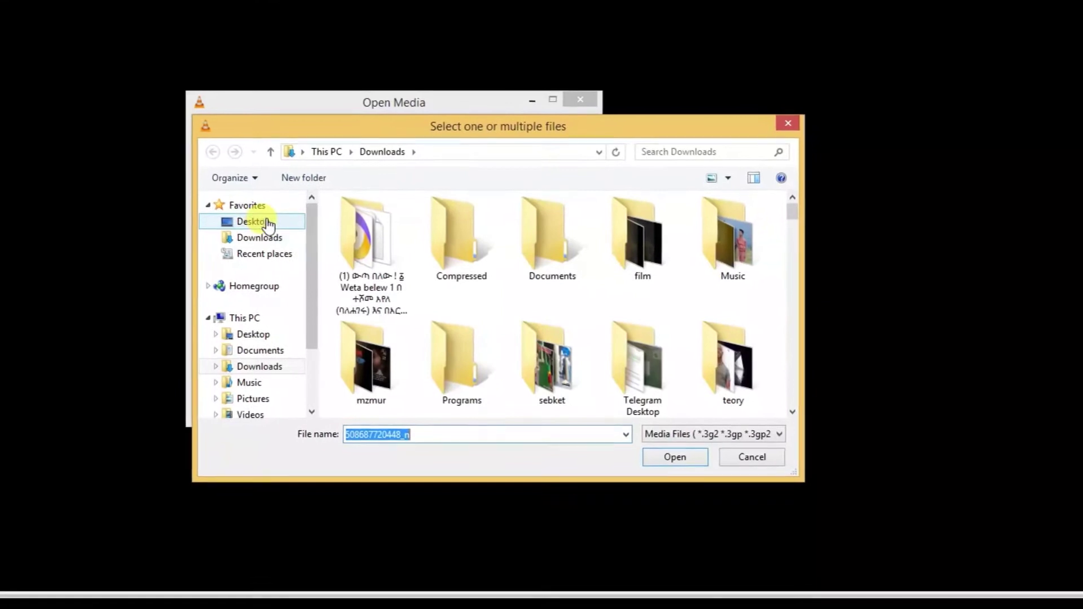
{"action": "left_click", "coordinate": [251, 218]}
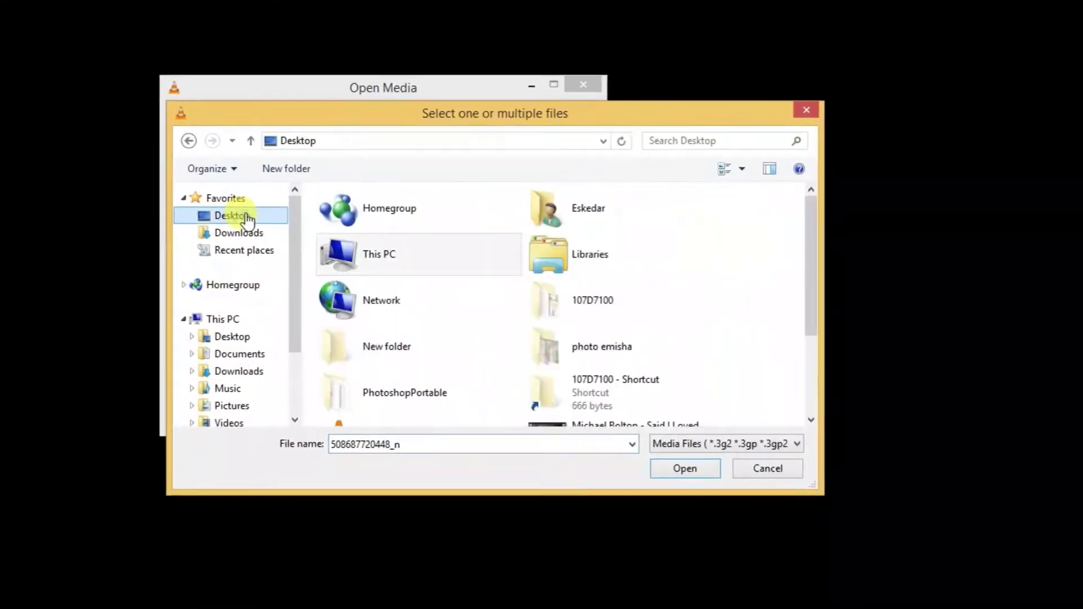
{"action": "left_click_drag", "start_coordinate": [825, 223], "coordinate": [841, 299]}
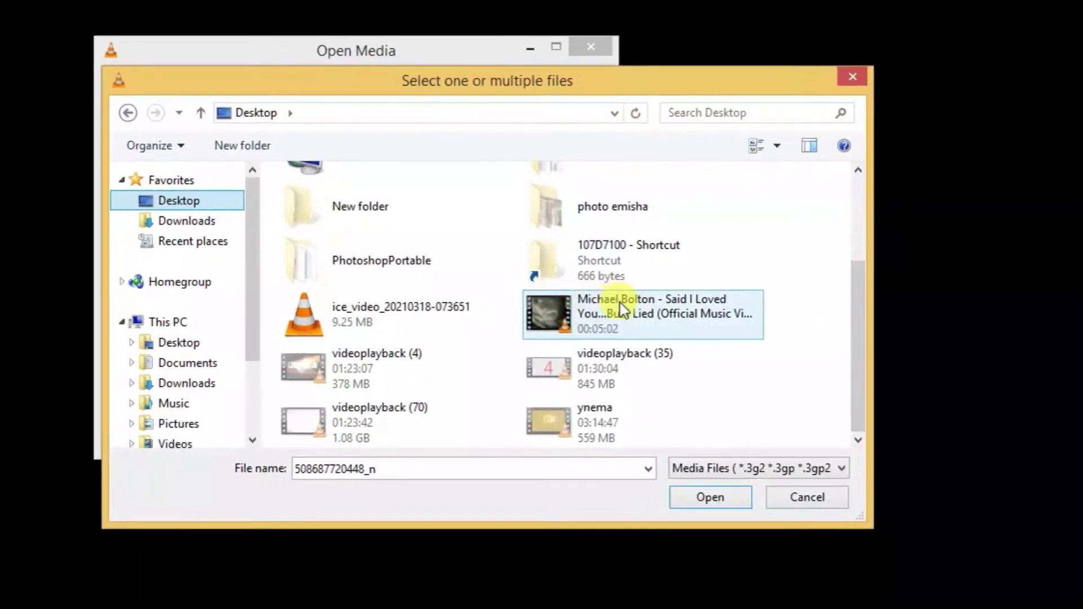
{"action": "left_click", "coordinate": [627, 308]}
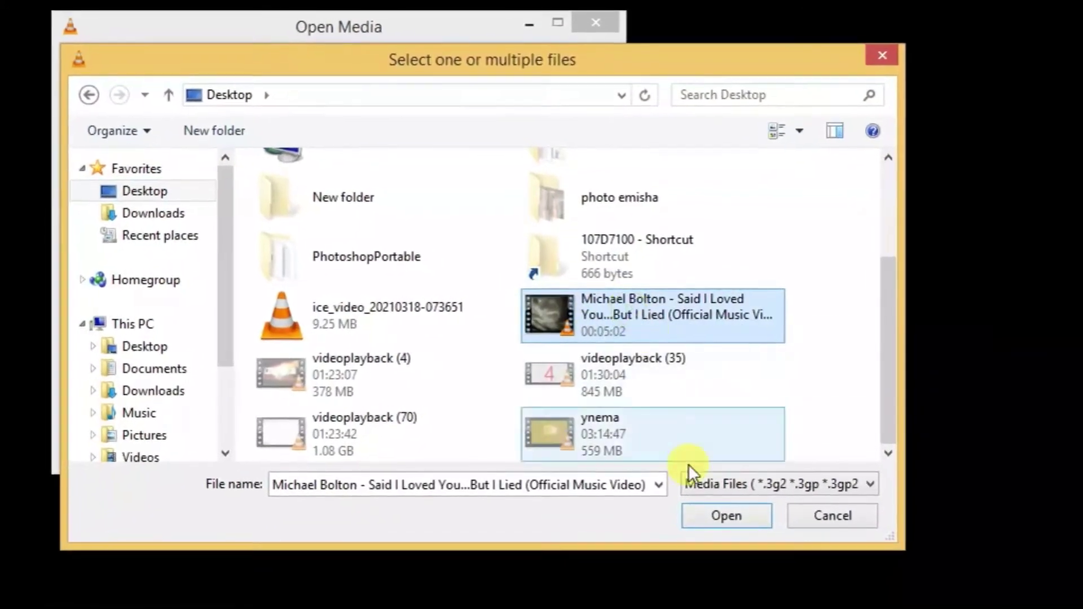
{"action": "left_click", "coordinate": [718, 514]}
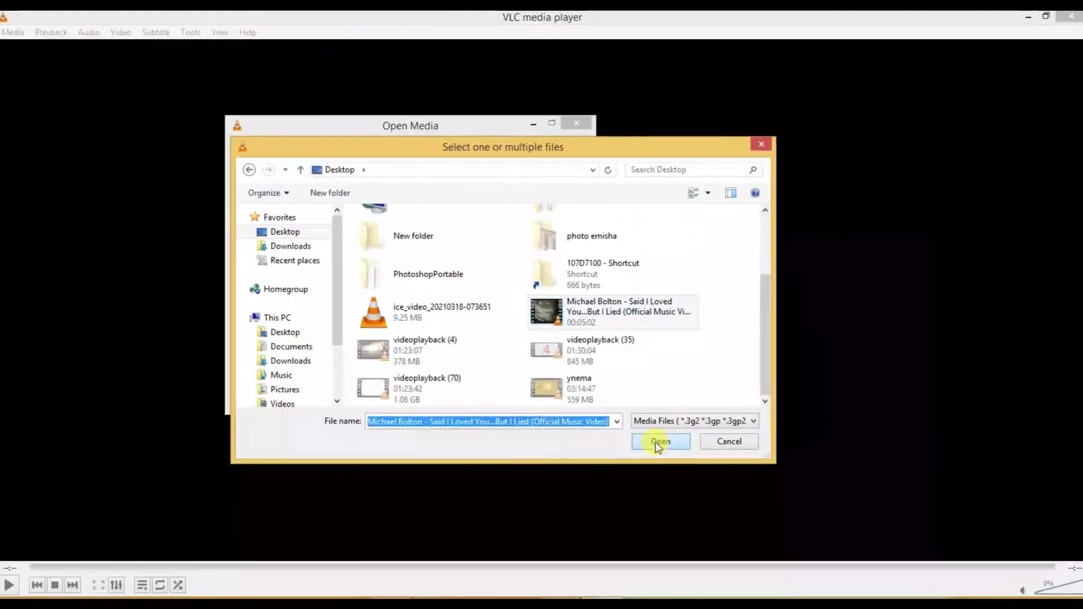
{"action": "left_click", "coordinate": [658, 442]}
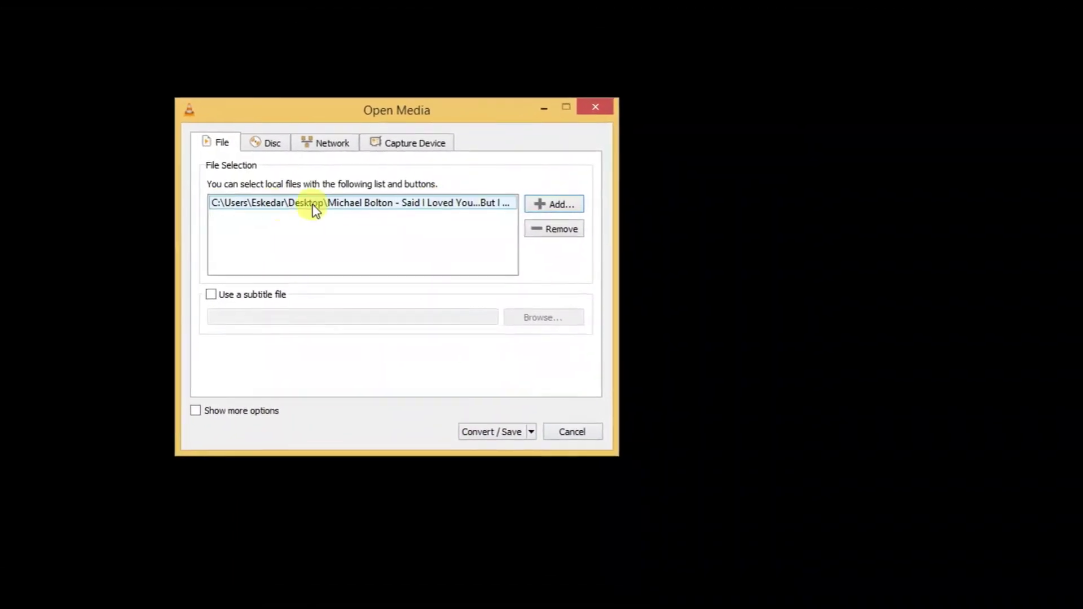
{"action": "left_click", "coordinate": [317, 222]}
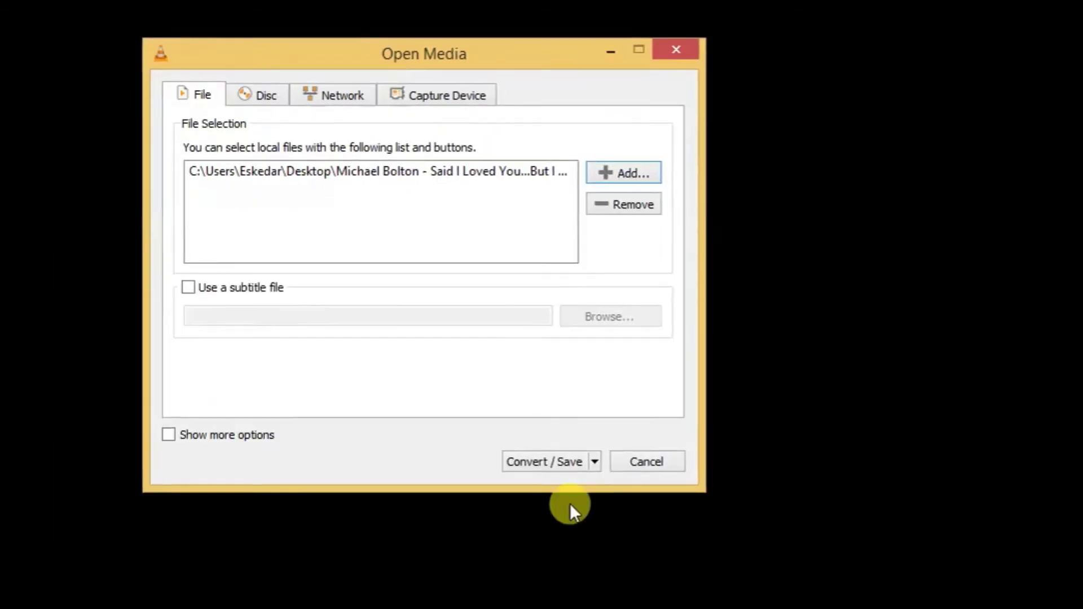
- Choose Convert for the added video to open its conversion settings
{"action": "left_click", "coordinate": [595, 462]}
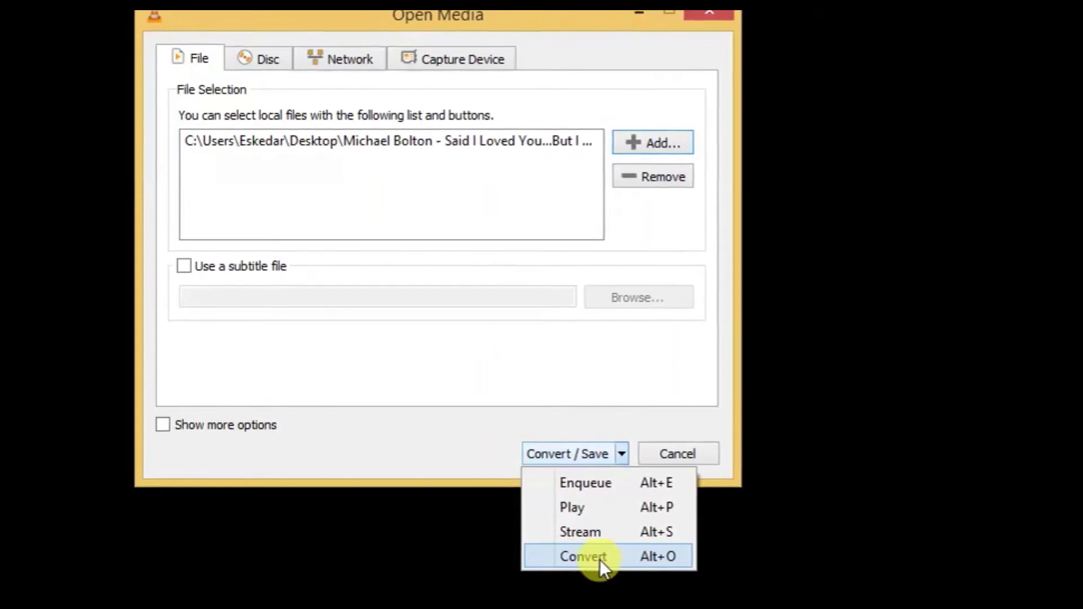
{"action": "left_click", "coordinate": [600, 560]}
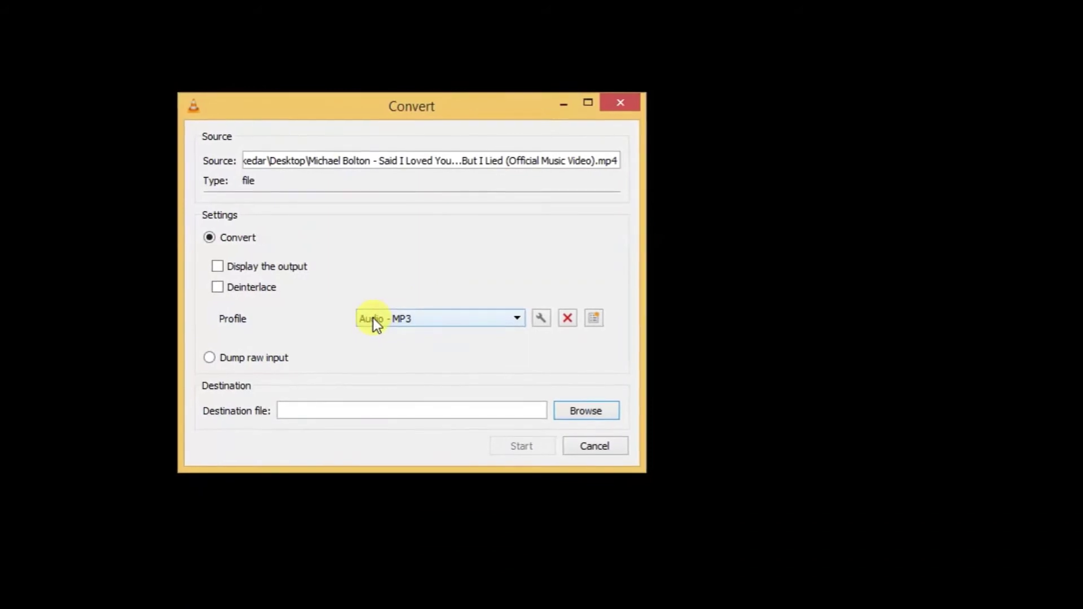
{"action": "left_click", "coordinate": [374, 318]}
{"action": "left_click", "coordinate": [404, 317]}
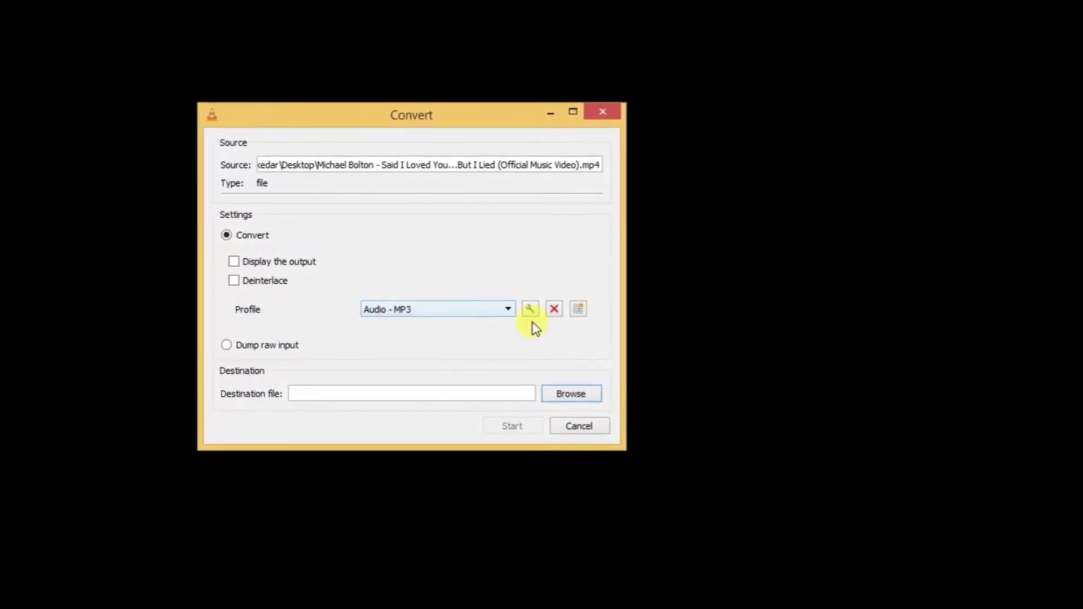
- Set the conversion profile to Video - H.264 + MP3 (MP4)
{"action": "left_click", "coordinate": [508, 310]}
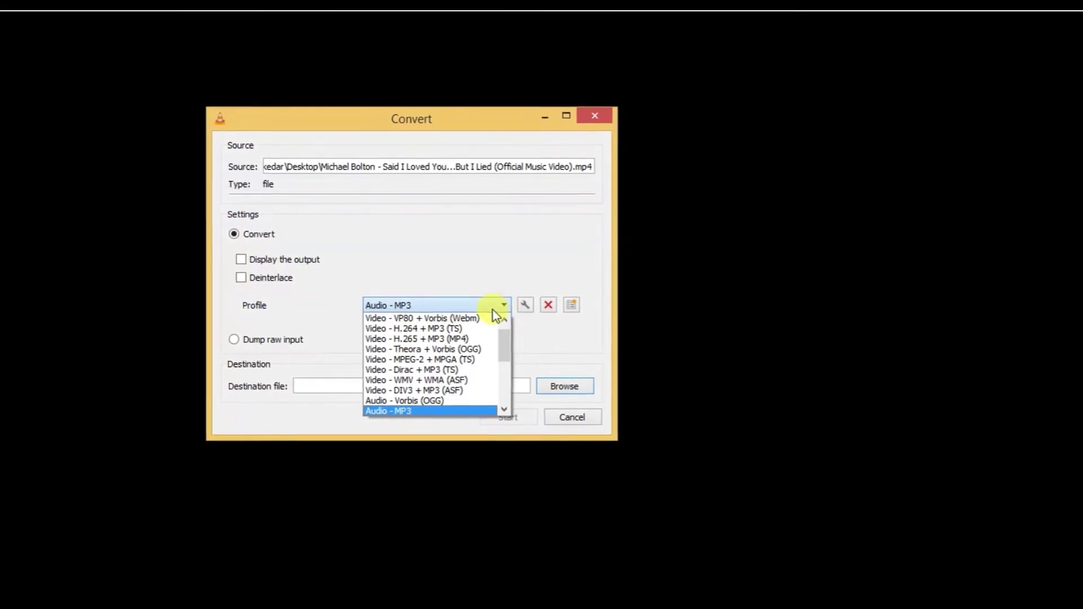
{"action": "scroll", "coordinate": [432, 380], "scroll_direction": "up", "scroll_amount": 1}
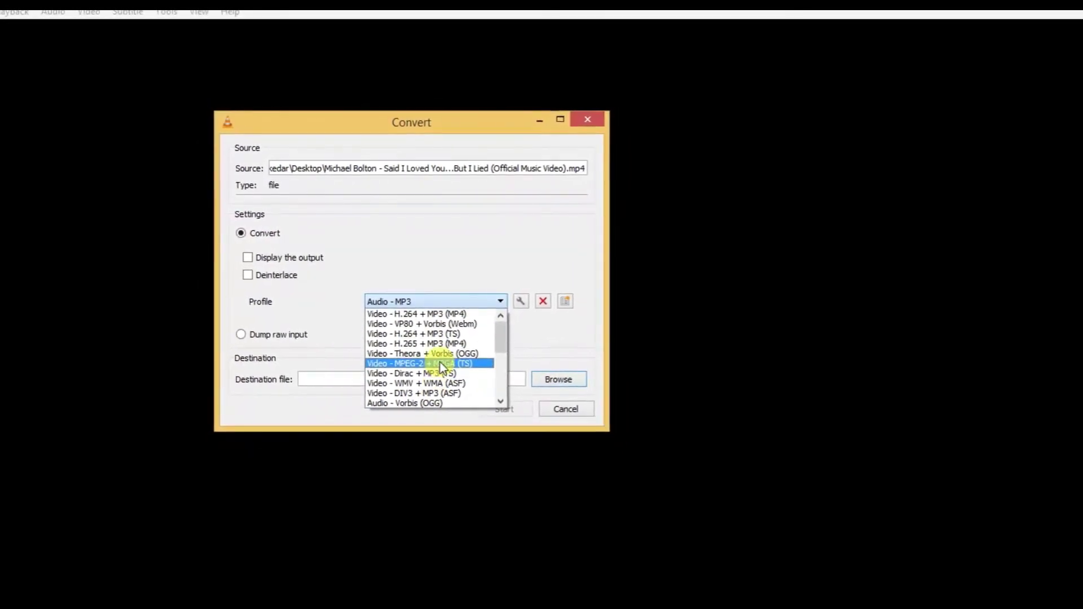
{"action": "left_click", "coordinate": [408, 310]}
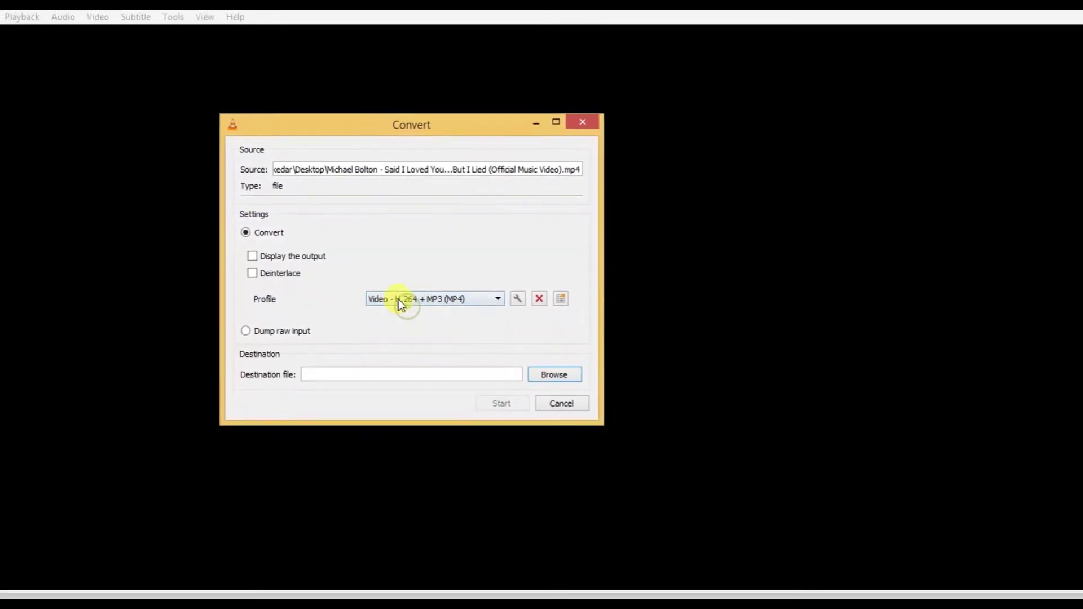
- Change the conversion profile to Audio - MP3
{"action": "left_click", "coordinate": [498, 299]}
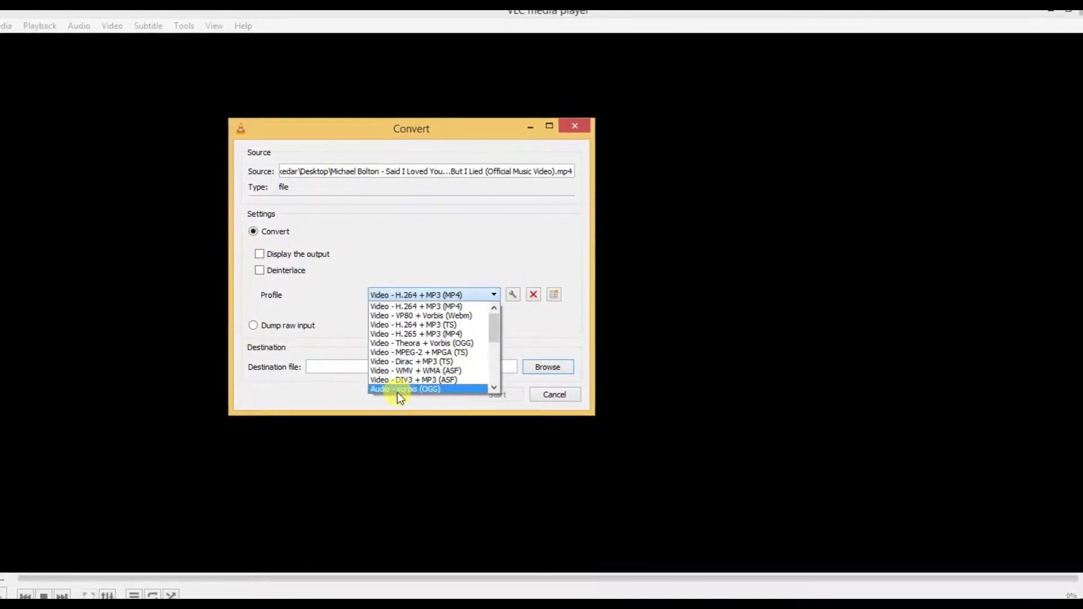
{"action": "scroll", "coordinate": [404, 377], "scroll_direction": "down", "scroll_amount": 1}
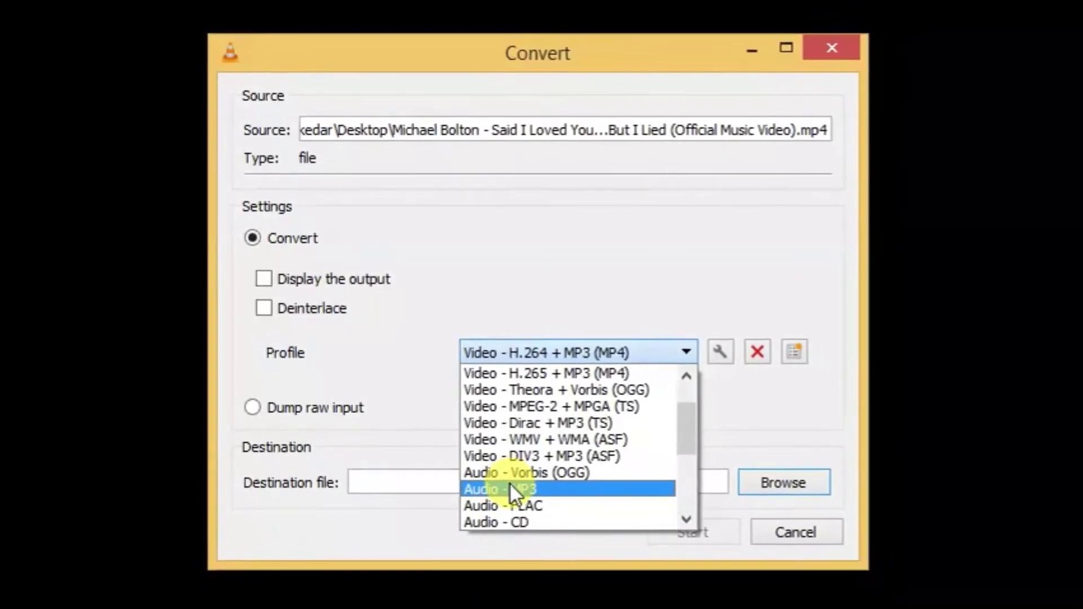
{"action": "left_click", "coordinate": [505, 498]}
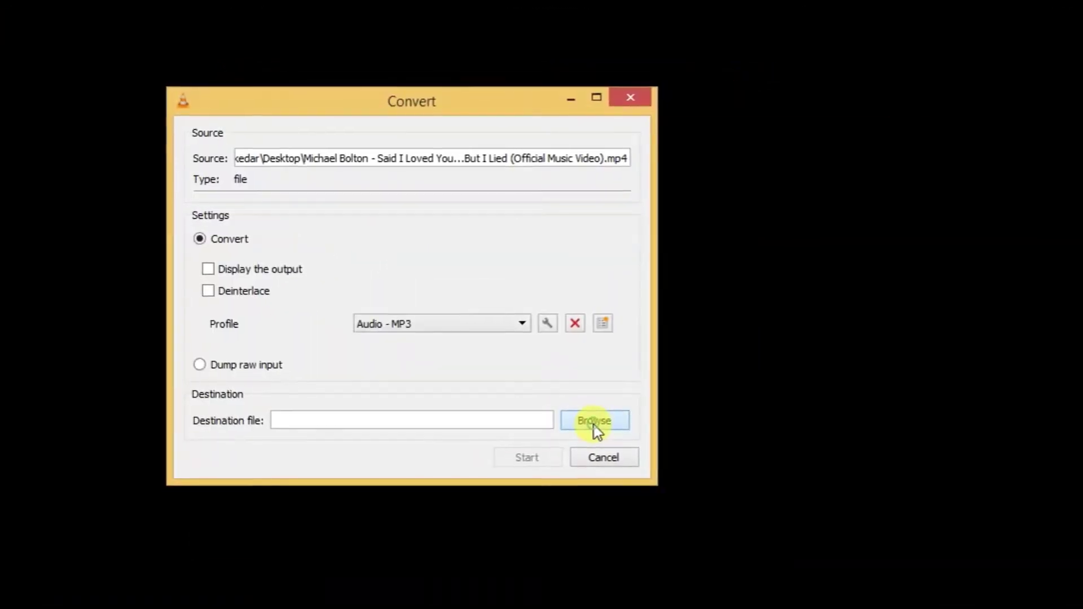
- Set the destination to a file named Michael Bolton audio.mp3 saved on the Desktop
{"action": "left_click", "coordinate": [594, 425]}
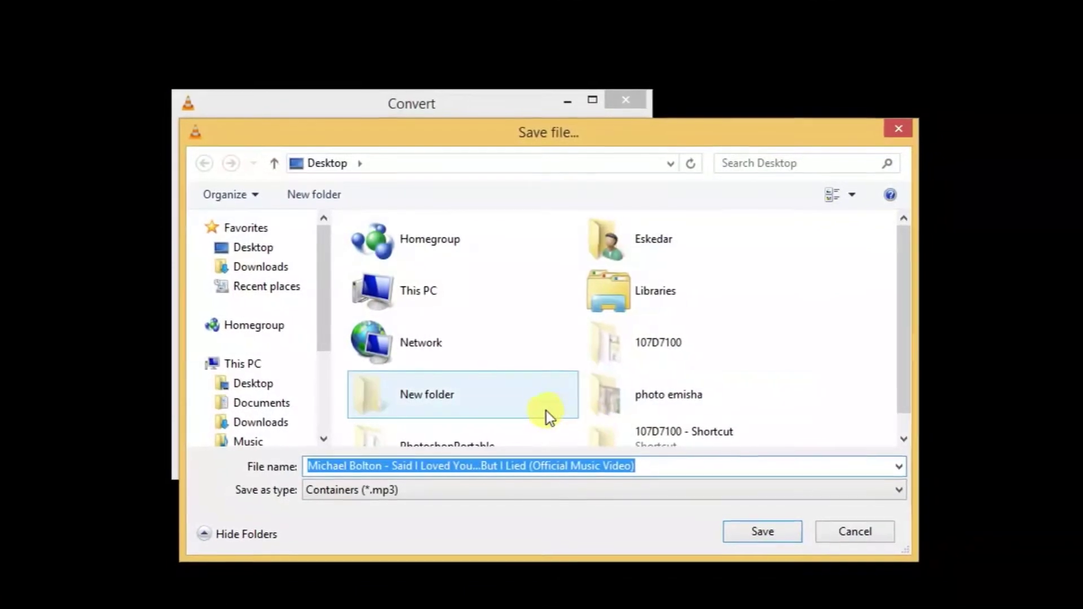
{"action": "left_click", "coordinate": [255, 248]}
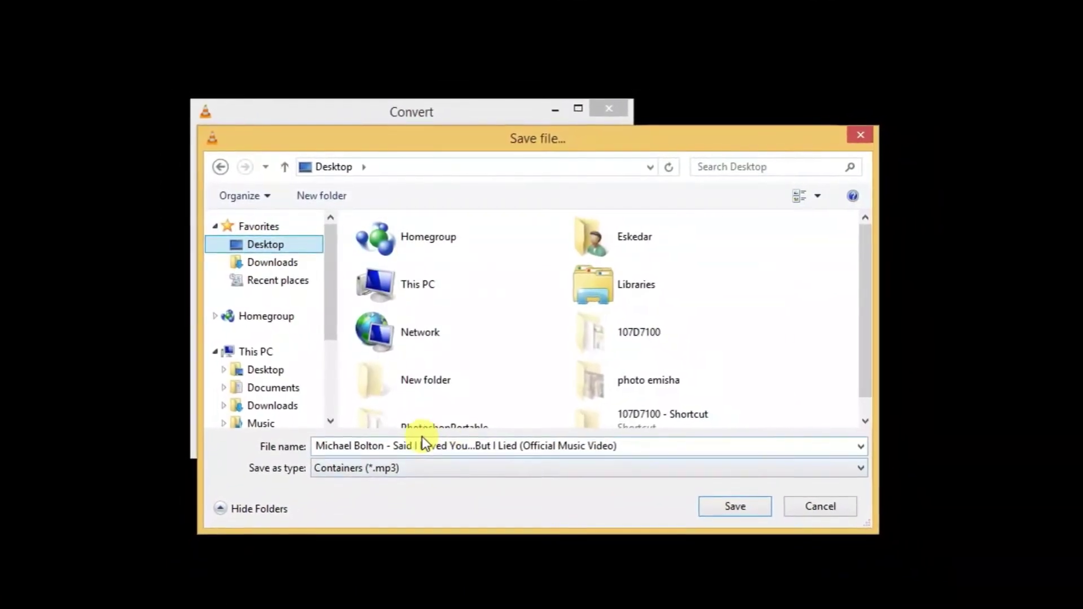
{"action": "left_click", "coordinate": [416, 451]}
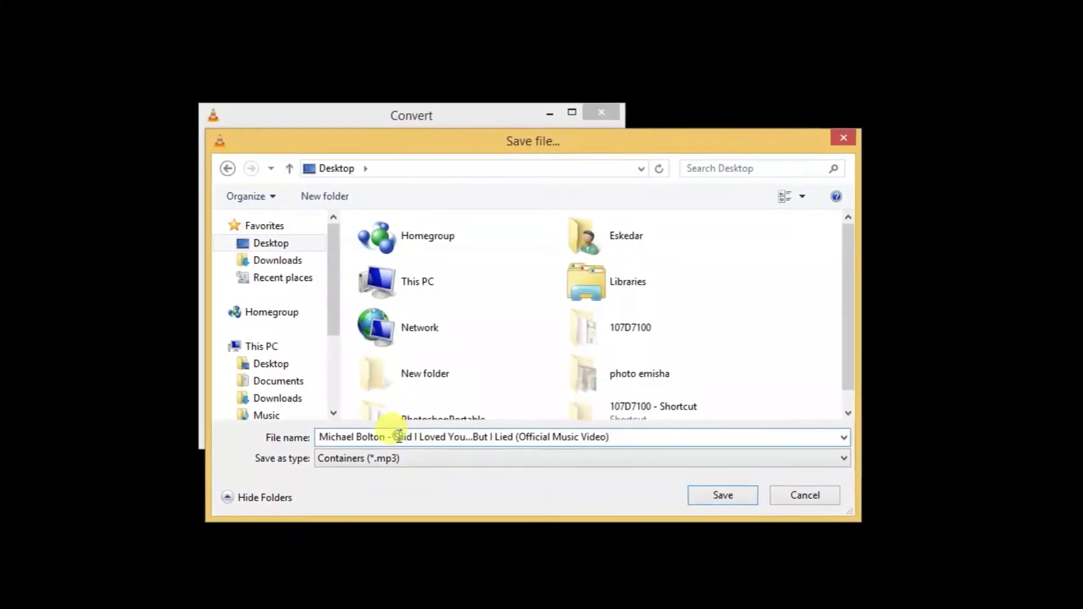
{"action": "left_click_drag", "start_coordinate": [386, 441], "coordinate": [610, 435]}
{"action": "key", "text": "BackSpace"}
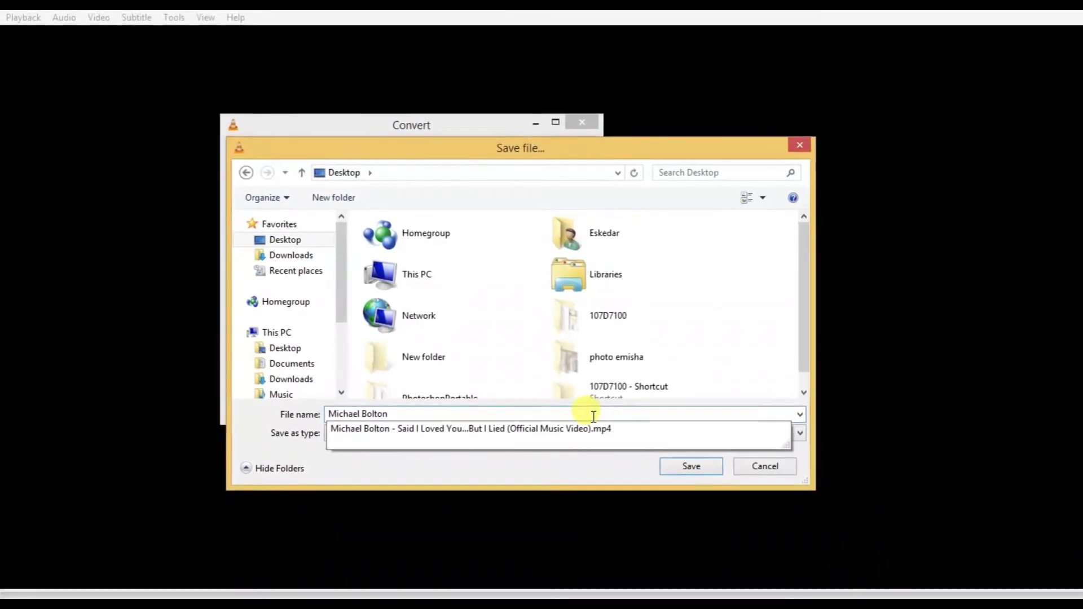
{"action": "type", "text": "ad"}
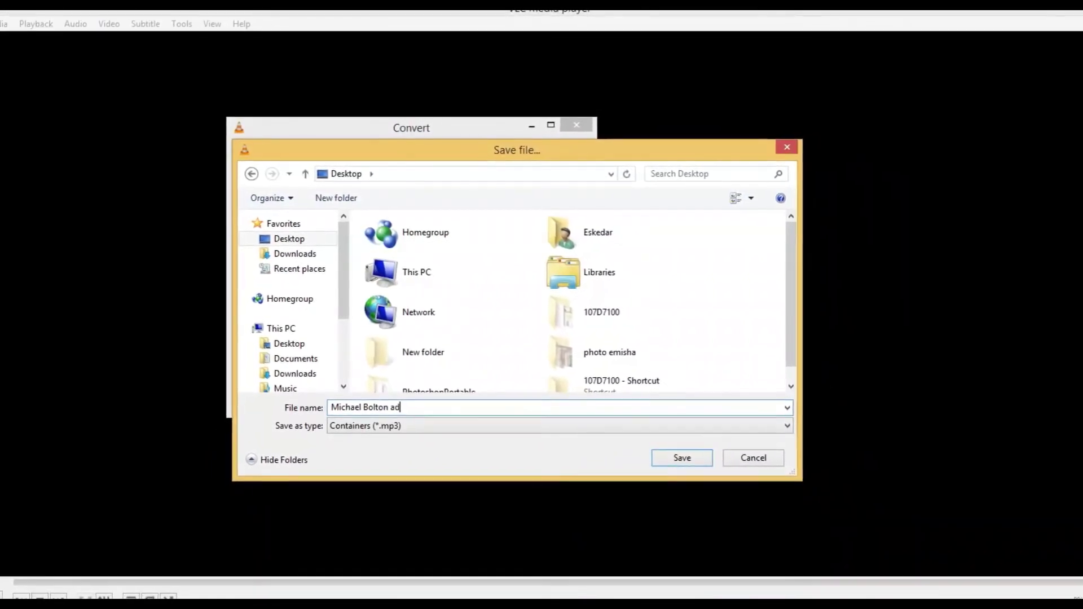
{"action": "key", "text": "BackSpace"}
{"action": "type", "text": "uio"}
{"action": "type", "text": ".mp"}
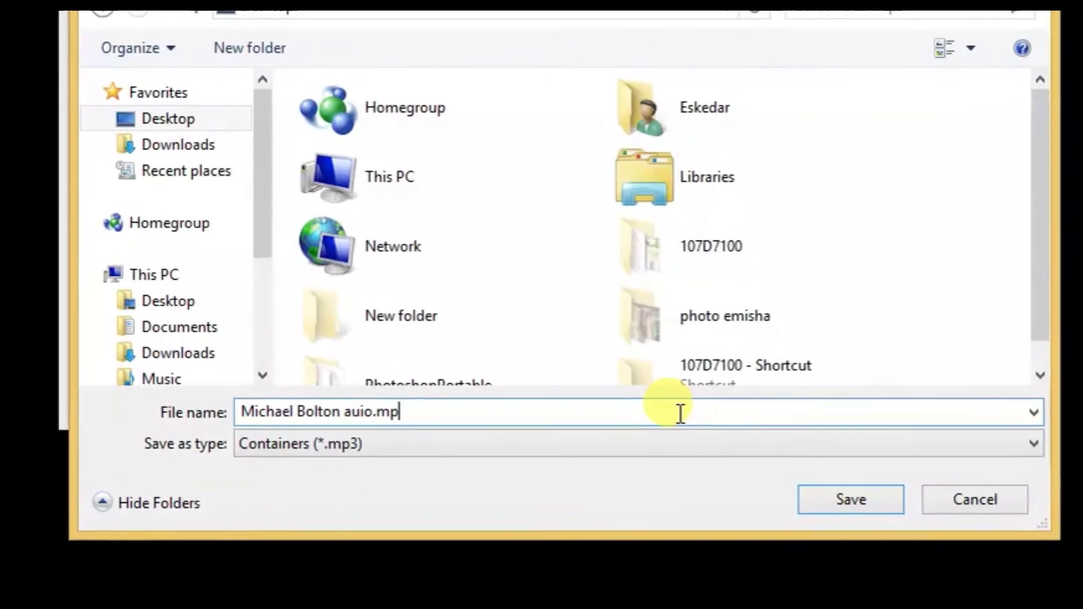
{"action": "type", "text": "3"}
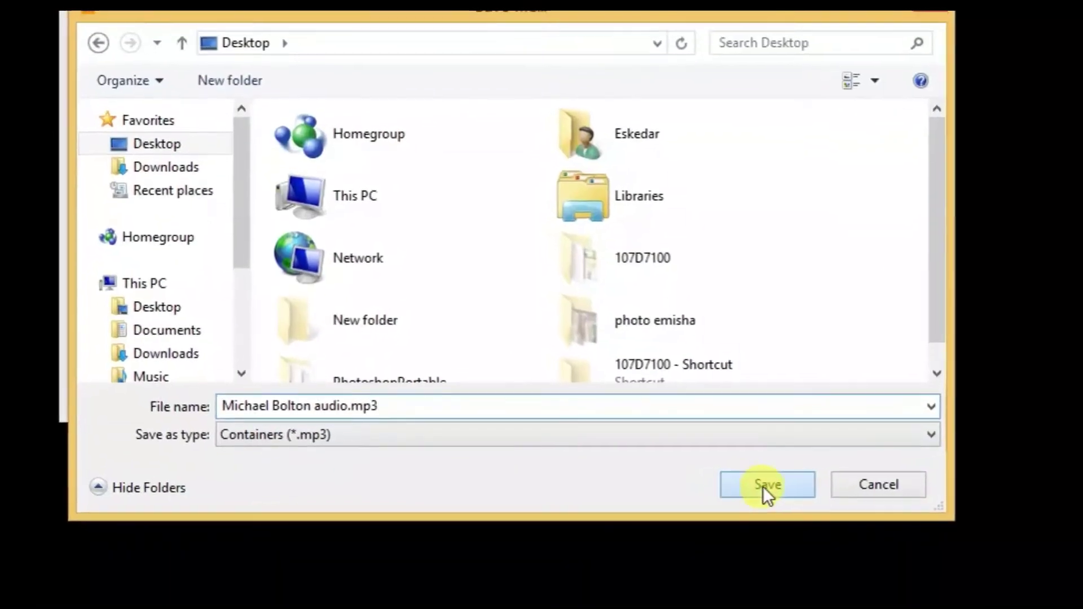
{"action": "left_click", "coordinate": [727, 497]}
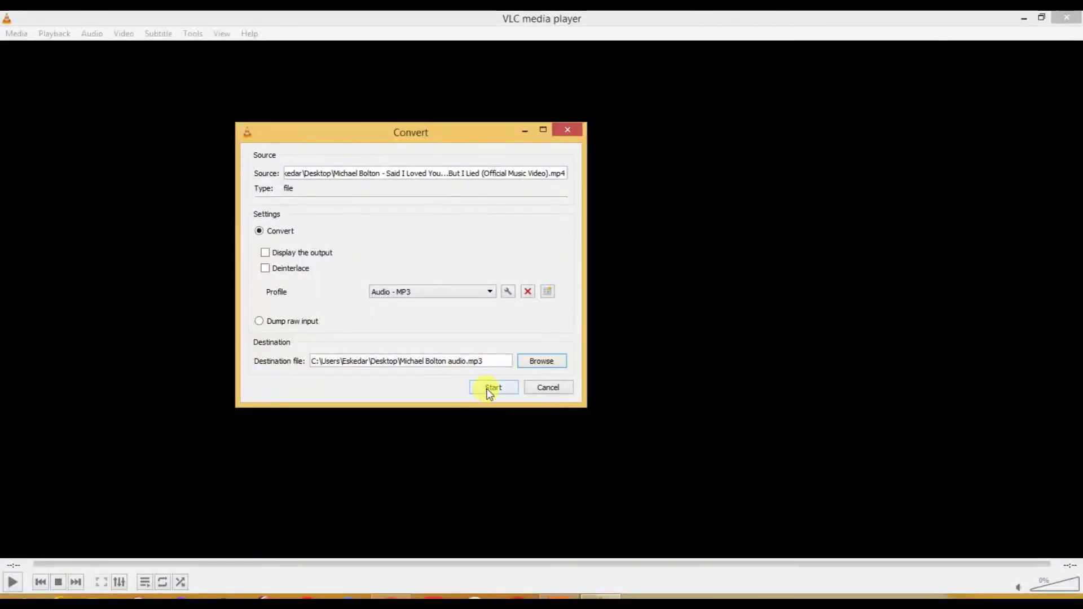
- Start the MP3 conversion and close the player once it has finished
{"action": "left_click", "coordinate": [490, 389]}
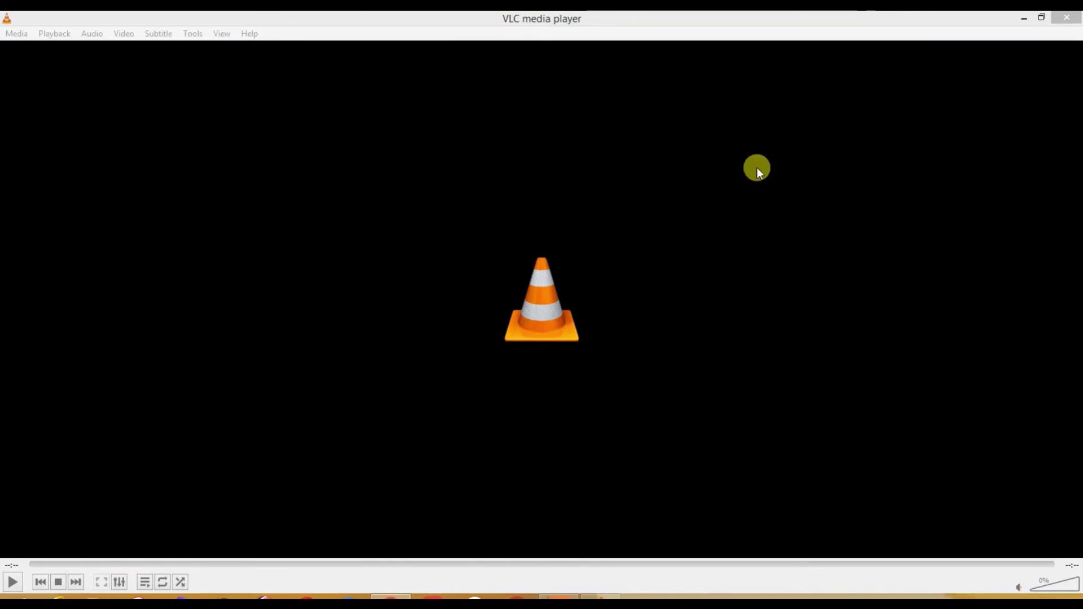
{"action": "left_click", "coordinate": [1066, 18]}
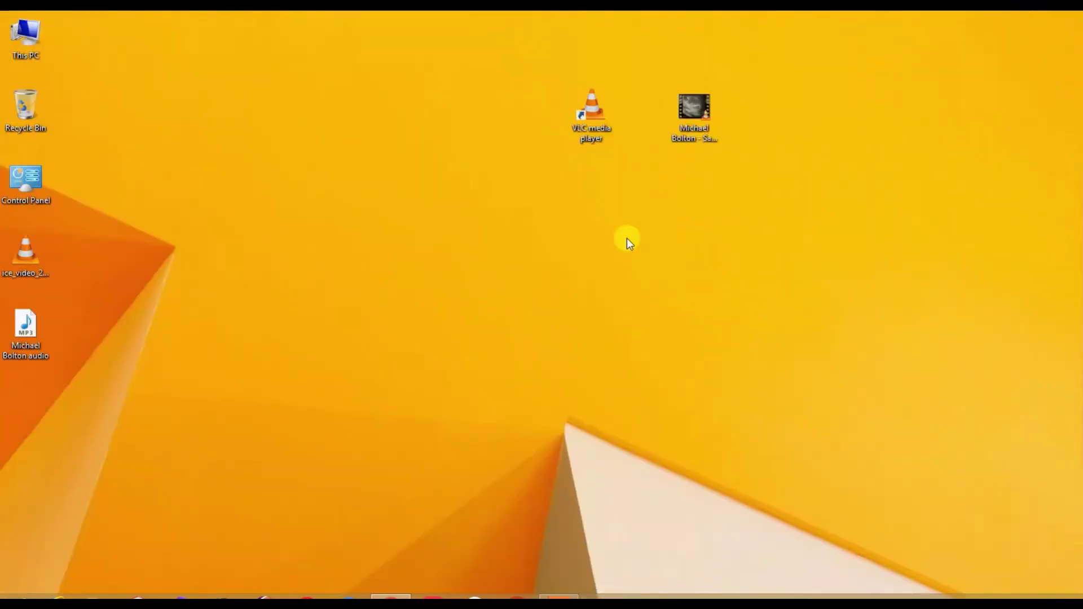
- Move the Michael Bolton audio file near the VLC shortcut on the desktop and open it with VLC media player
{"action": "left_click_drag", "start_coordinate": [48, 344], "coordinate": [561, 198]}
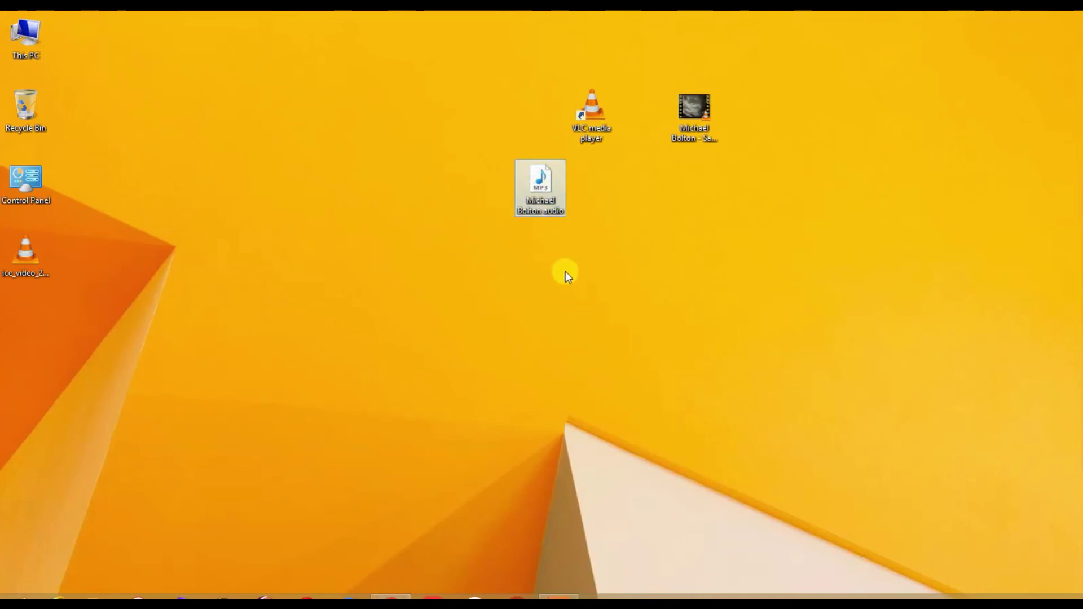
{"action": "left_click", "coordinate": [541, 188]}
{"action": "right_click", "coordinate": [543, 186]}
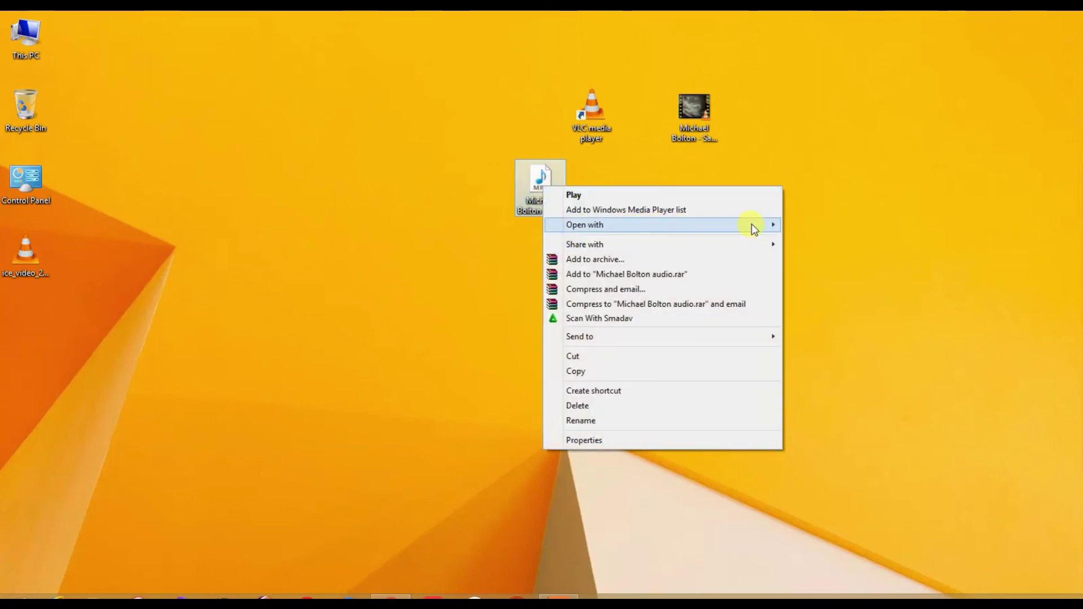
{"action": "left_click", "coordinate": [476, 269]}
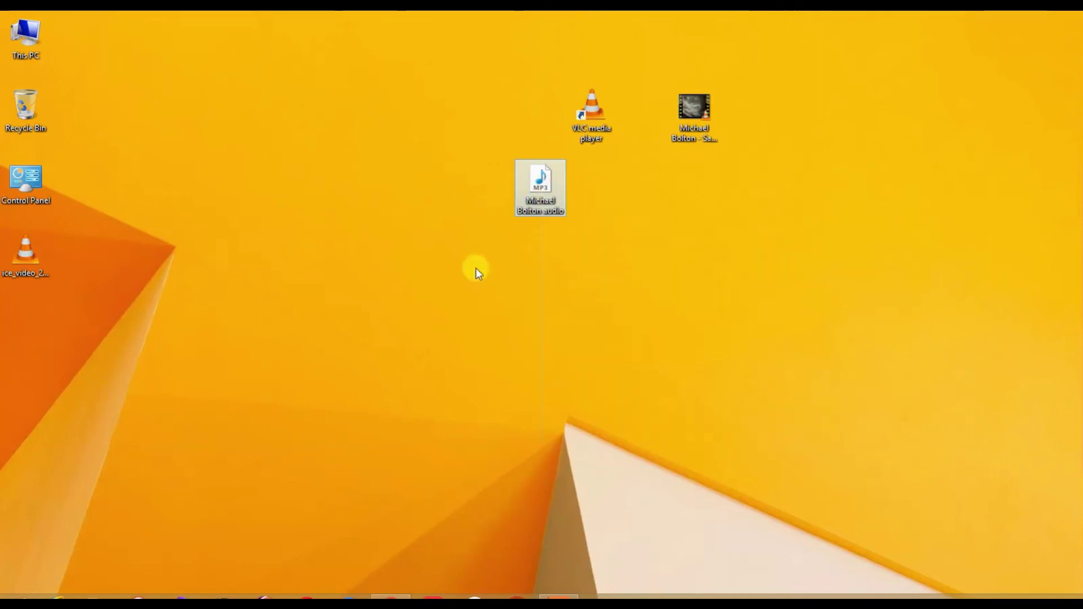
{"action": "right_click", "coordinate": [550, 184]}
{"action": "mouse_move", "coordinate": [705, 220]}
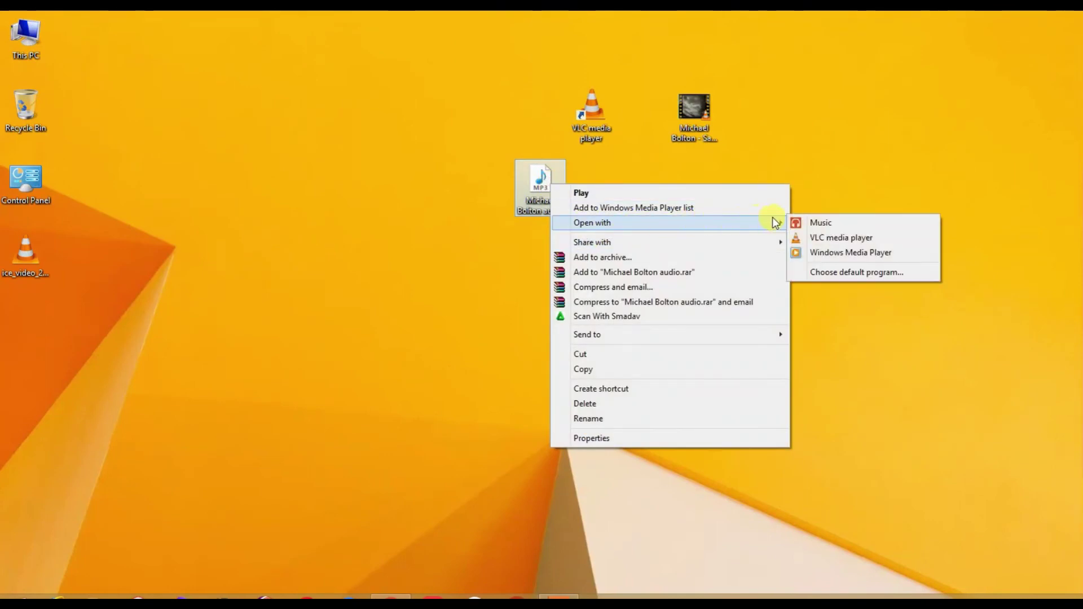
{"action": "left_click", "coordinate": [820, 239]}
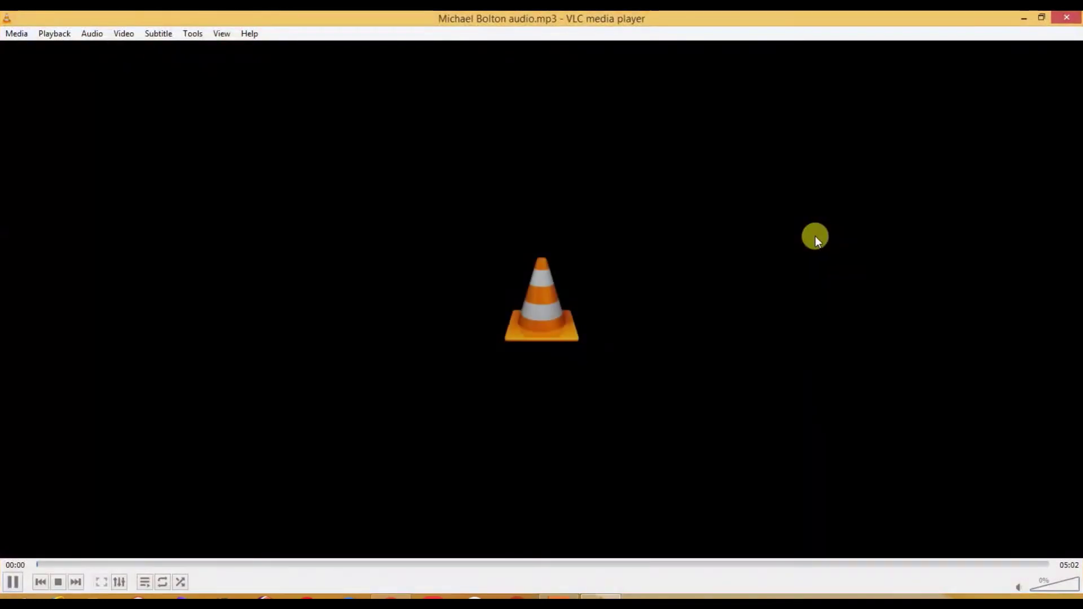
- Check the converted audio by jumping ahead to several points up to near its end, and close the player
{"action": "left_click", "coordinate": [423, 563]}
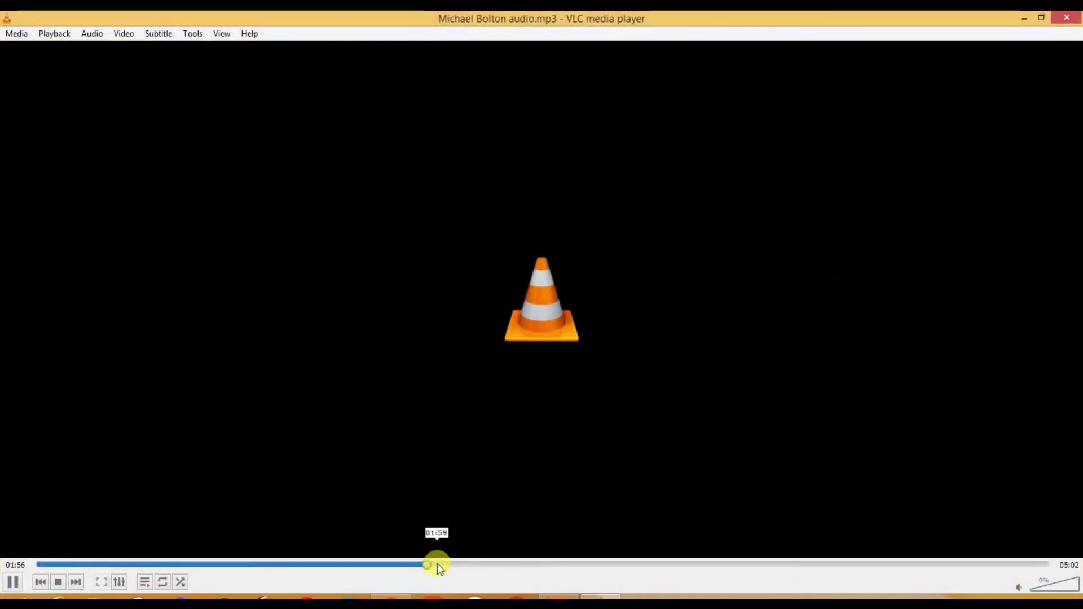
{"action": "left_click", "coordinate": [565, 563]}
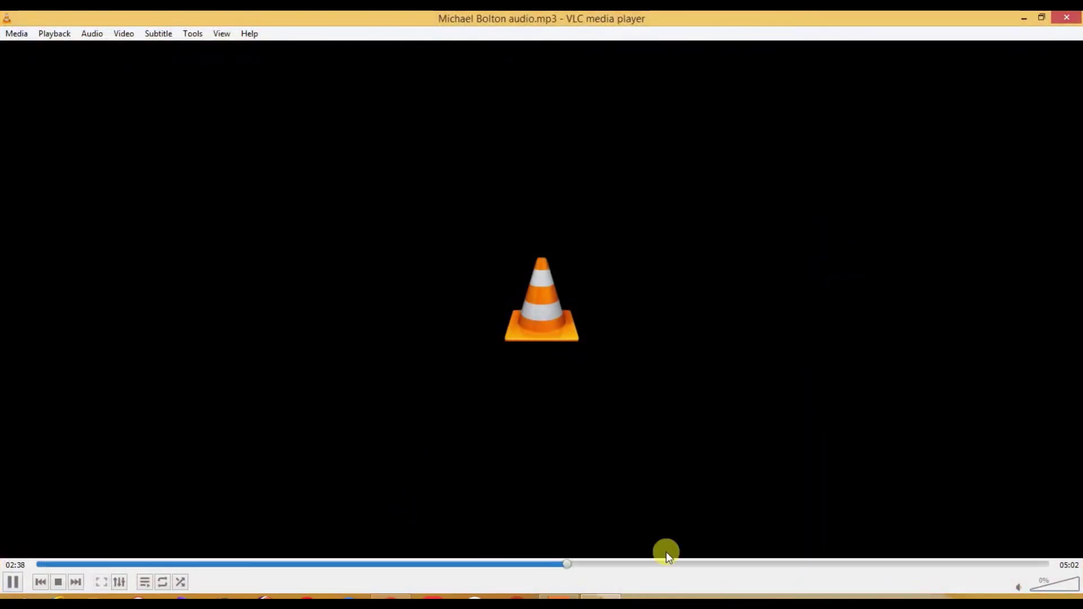
{"action": "left_click", "coordinate": [757, 563]}
{"action": "left_click", "coordinate": [862, 563]}
{"action": "left_click", "coordinate": [959, 563]}
{"action": "left_click", "coordinate": [1054, 20]}
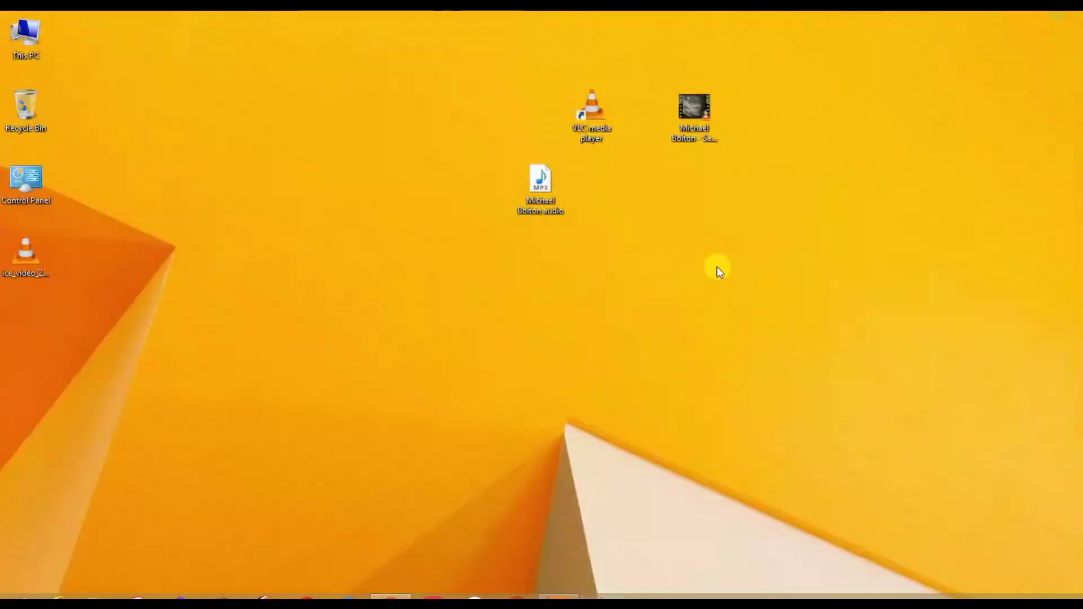
- Place the Michael Bolton audio file directly beside the original video on the desktop
{"action": "left_click_drag", "start_coordinate": [519, 197], "coordinate": [736, 124]}
{"action": "left_click", "coordinate": [703, 123]}
{"action": "left_click", "coordinate": [750, 118]}
{"action": "left_click", "coordinate": [705, 165]}
- Play the original Michael Bolton music video for comparison and close the player
{"action": "double_click", "coordinate": [708, 129]}
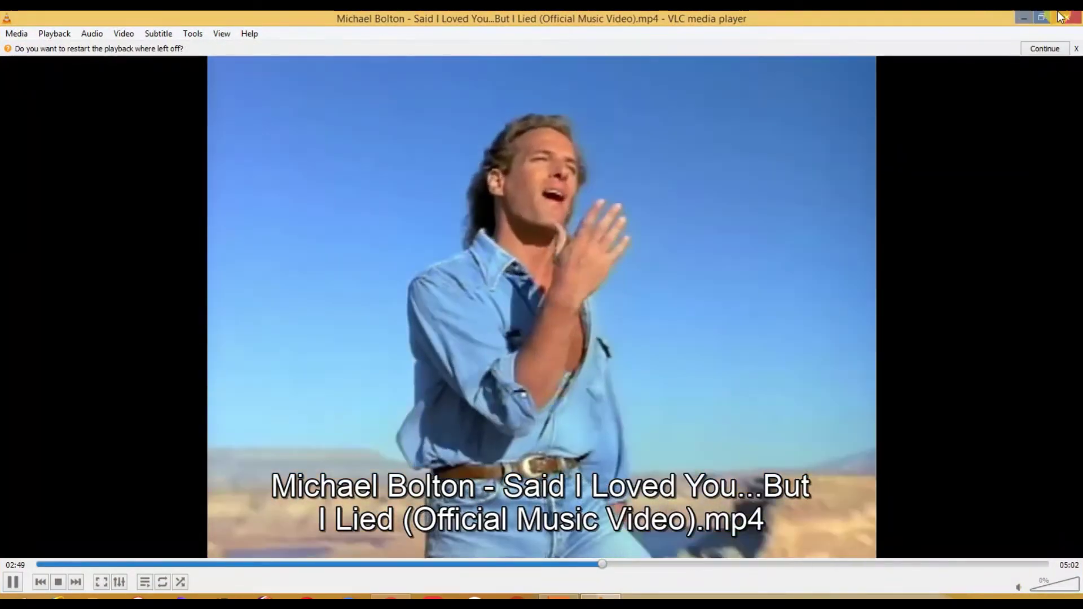
{"action": "left_click", "coordinate": [1060, 19]}
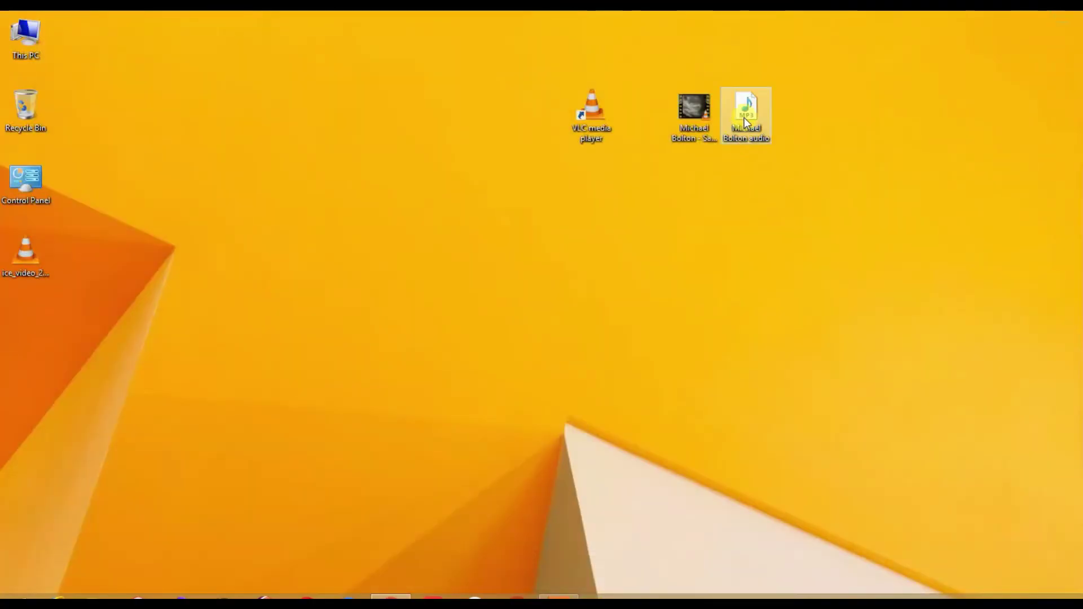